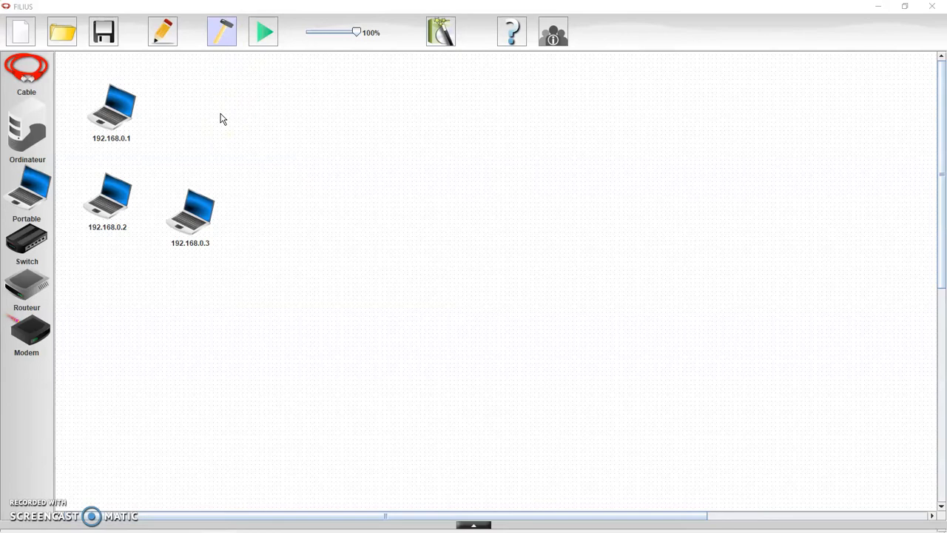
# Step: Connect laptops 192.168.0.1 and 192.168.0.2 directly with a cable
pyautogui.click(27, 68)
pyautogui.click(111, 114)
pyautogui.click(114, 191)
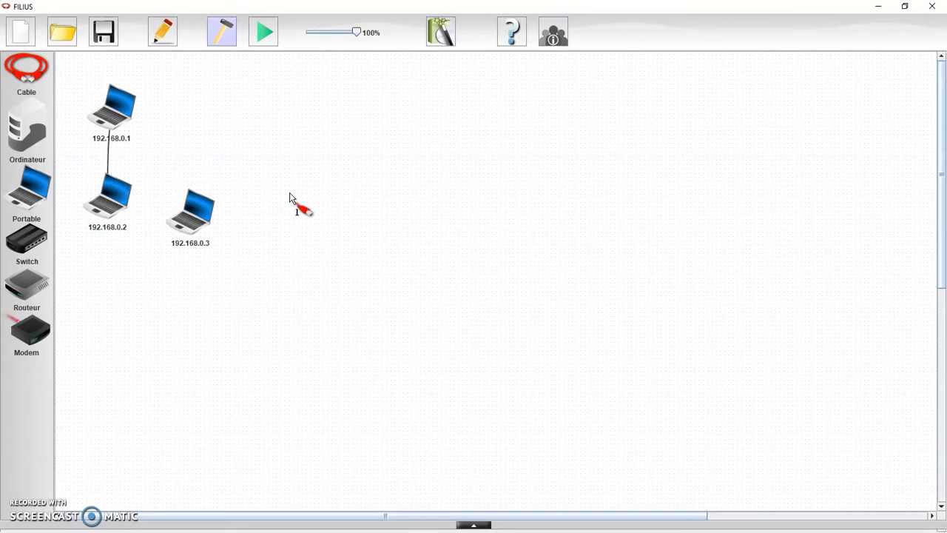
# Step: Try to cable laptop 192.168.0.3 to laptop 192.168.0.1 and to laptop 192.168.0.2, dismiss the messages and cancel the cable
pyautogui.click(184, 219)
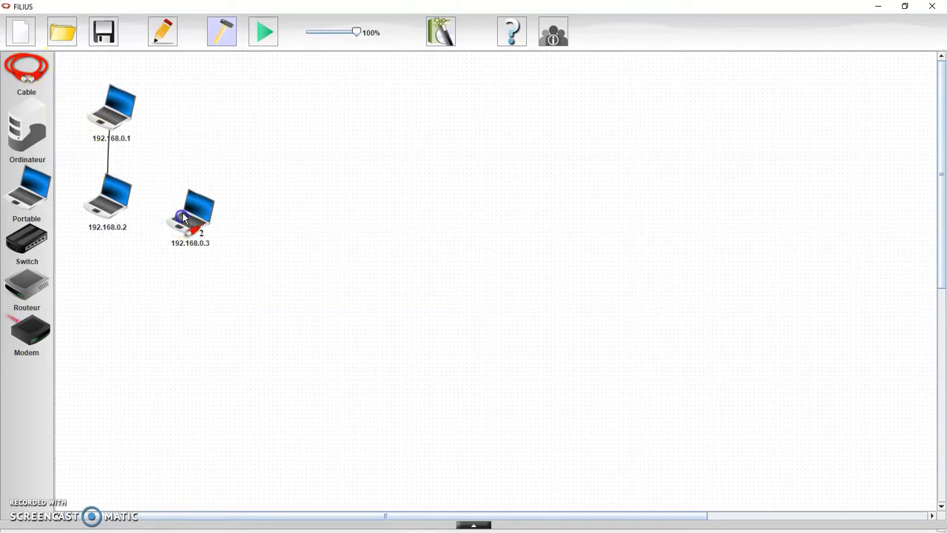
pyautogui.click(127, 124)
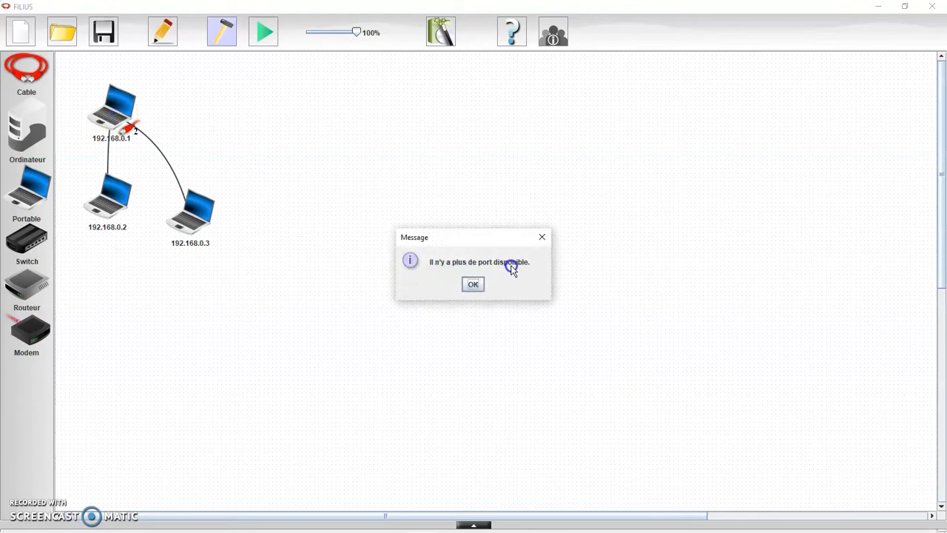
pyautogui.click(473, 289)
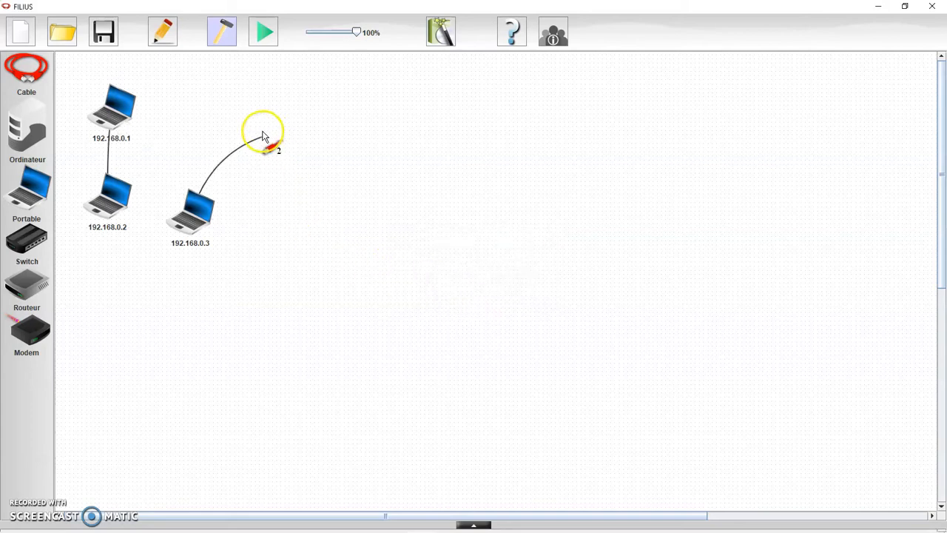
pyautogui.click(108, 198)
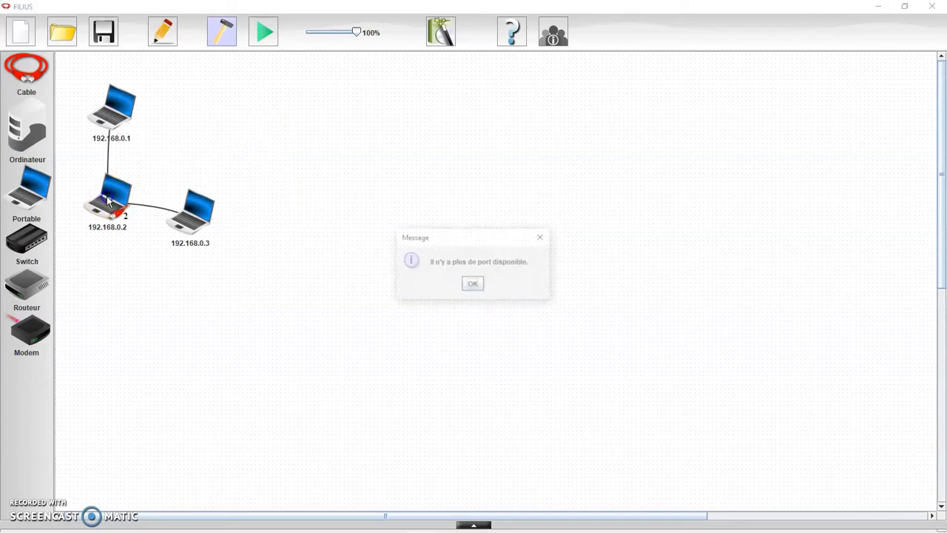
pyautogui.click(470, 286)
pyautogui.rightClick(328, 126)
pyautogui.rightClick(309, 176)
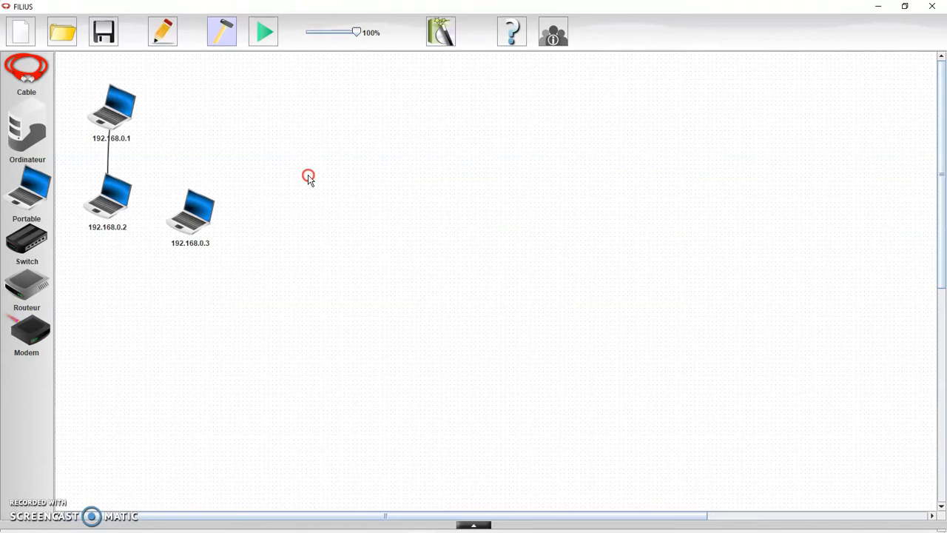
# Step: Try to start another cable from laptop 192.168.0.2, dismiss the message and leave the cable tool
pyautogui.click(208, 172)
pyautogui.click(112, 216)
pyautogui.click(77, 157)
pyautogui.click(41, 77)
pyautogui.click(108, 196)
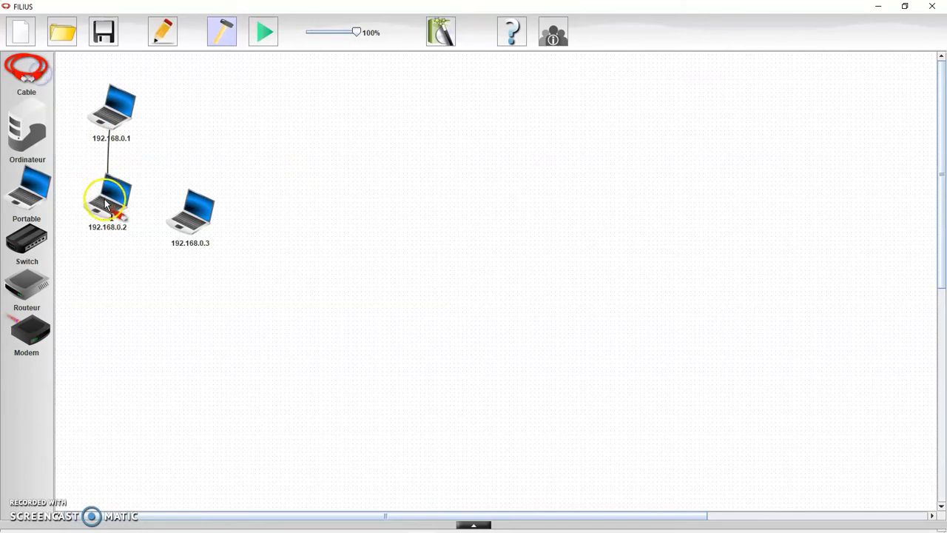
pyautogui.click(473, 285)
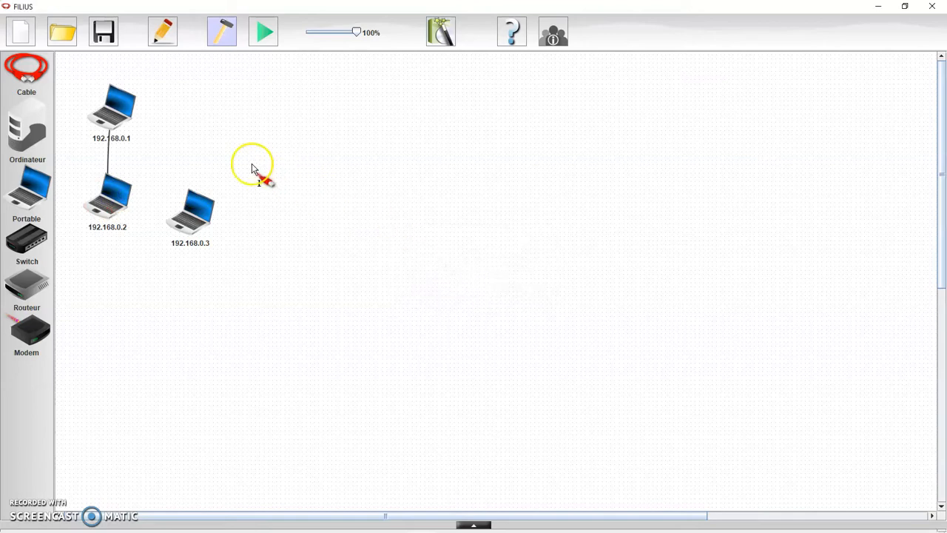
pyautogui.click(210, 156)
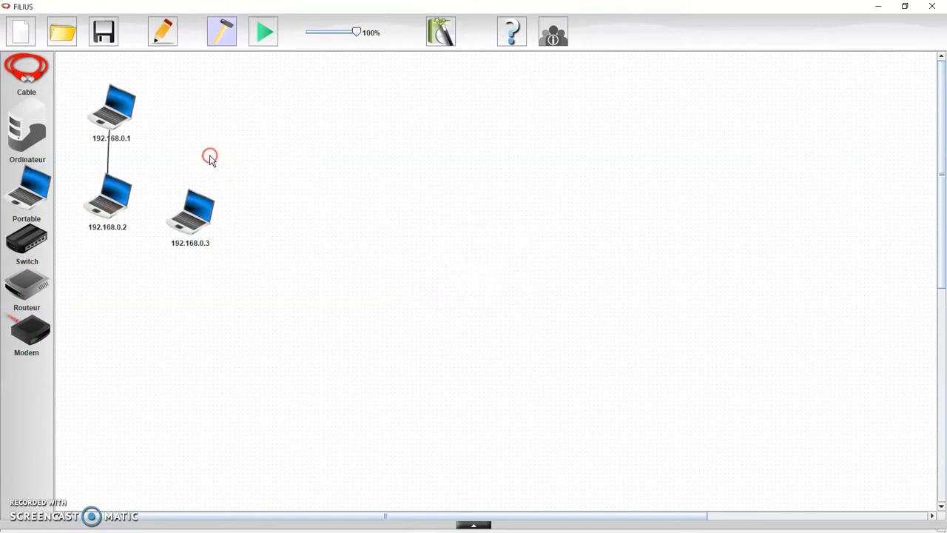
# Step: Delete the cable between laptops 192.168.0.1 and 192.168.0.2
pyautogui.rightClick(108, 152)
pyautogui.click(124, 160)
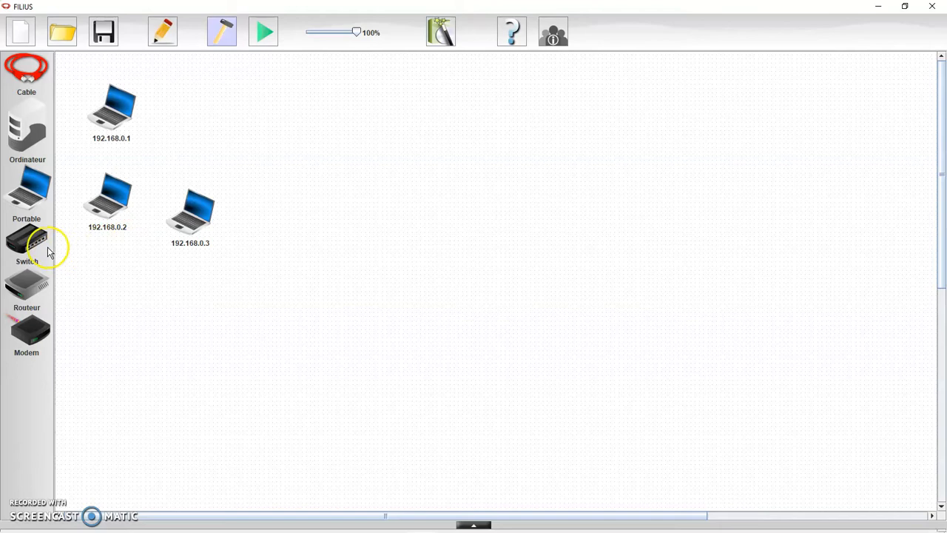
# Step: Add a switch beside laptop 192.168.0.1 and connect laptops 192.168.0.1, 192.168.0.2 and 192.168.0.3 to it with cables
pyautogui.moveTo(32, 239); pyautogui.dragTo(237, 130)
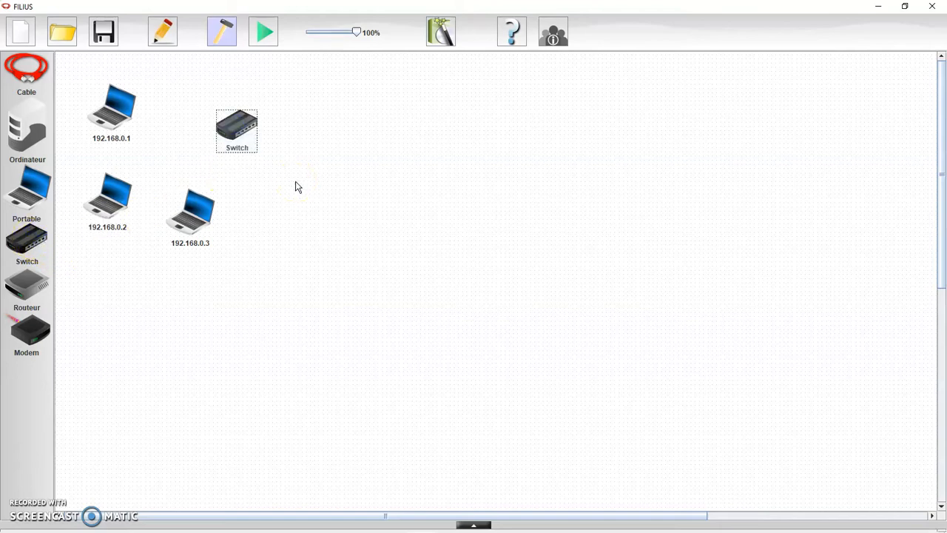
pyautogui.click(26, 67)
pyautogui.click(112, 122)
pyautogui.click(232, 121)
pyautogui.click(110, 195)
pyautogui.click(212, 138)
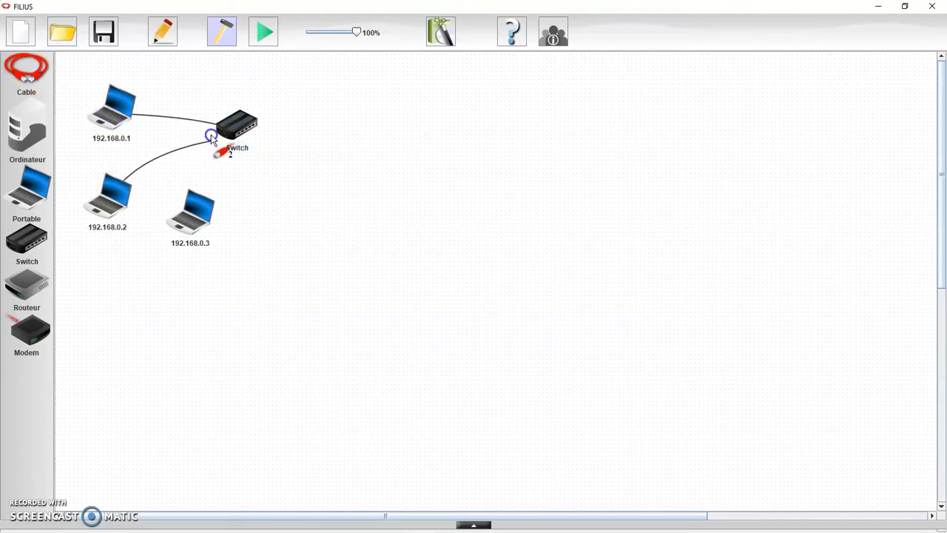
pyautogui.click(193, 209)
pyautogui.click(231, 133)
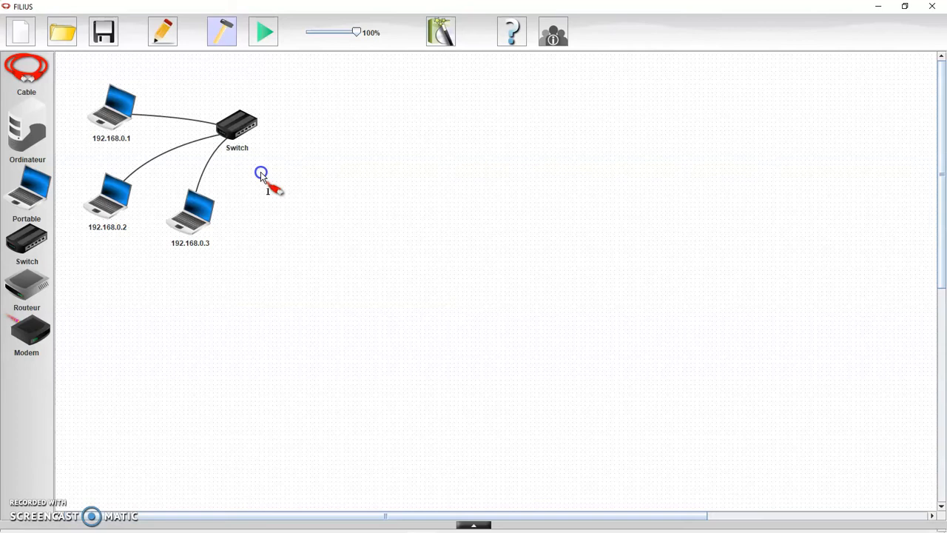
pyautogui.rightClick(324, 127)
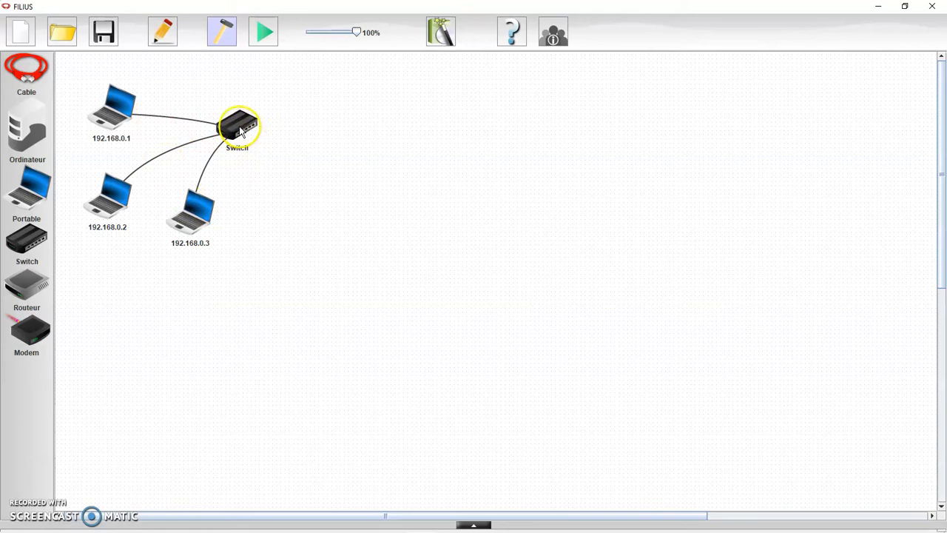
# Step: Rename the switch as Switch1
pyautogui.click(240, 131)
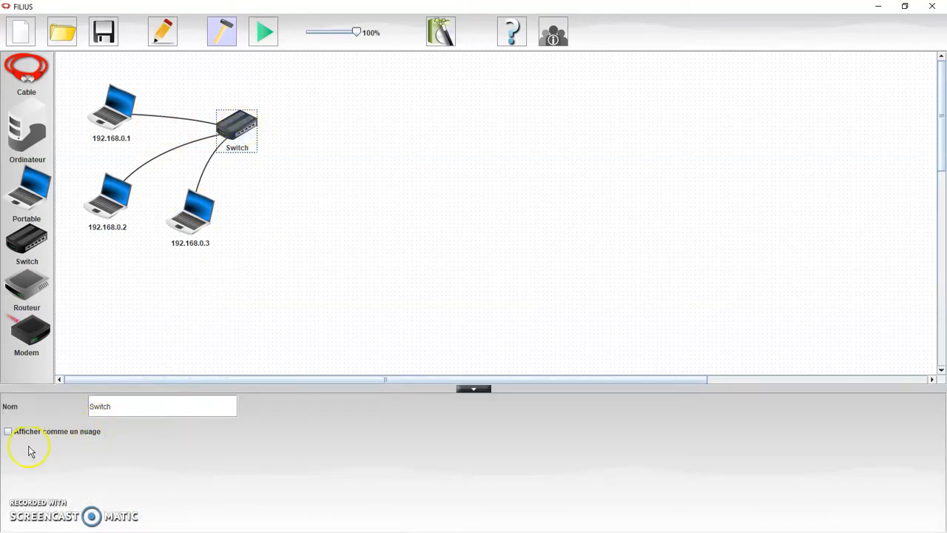
pyautogui.click(111, 407)
pyautogui.click(341, 254)
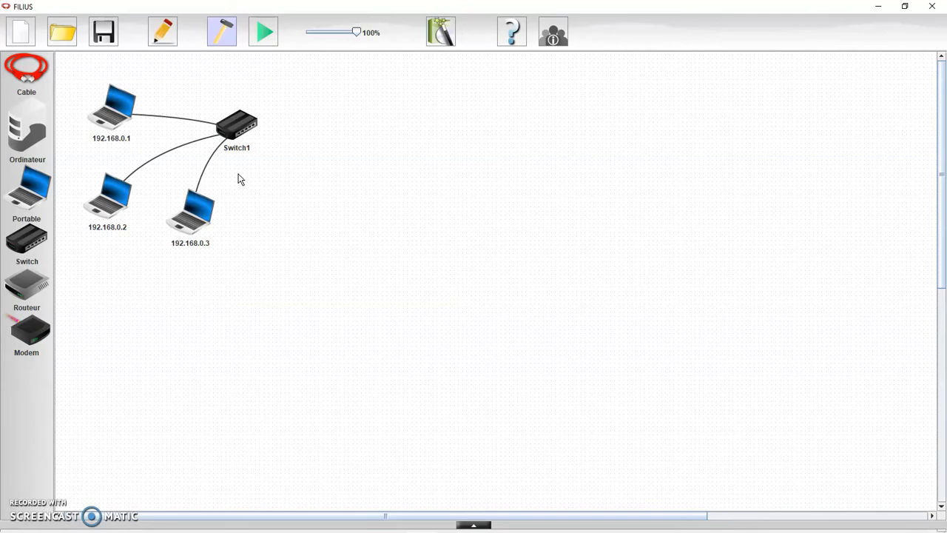
# Step: Start simulation mode and ping 192.168.0.3 from the command line of laptop 192.168.0.1
pyautogui.click(271, 44)
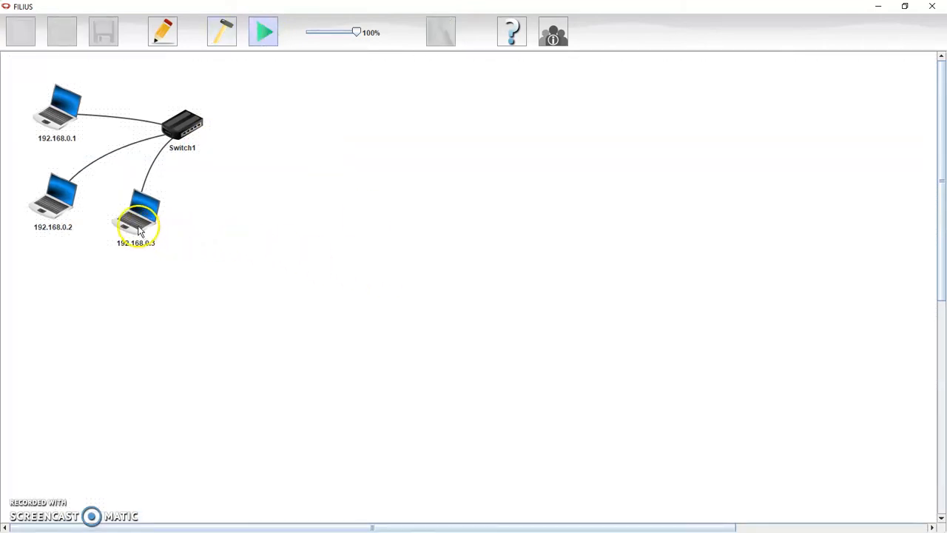
pyautogui.click(54, 120)
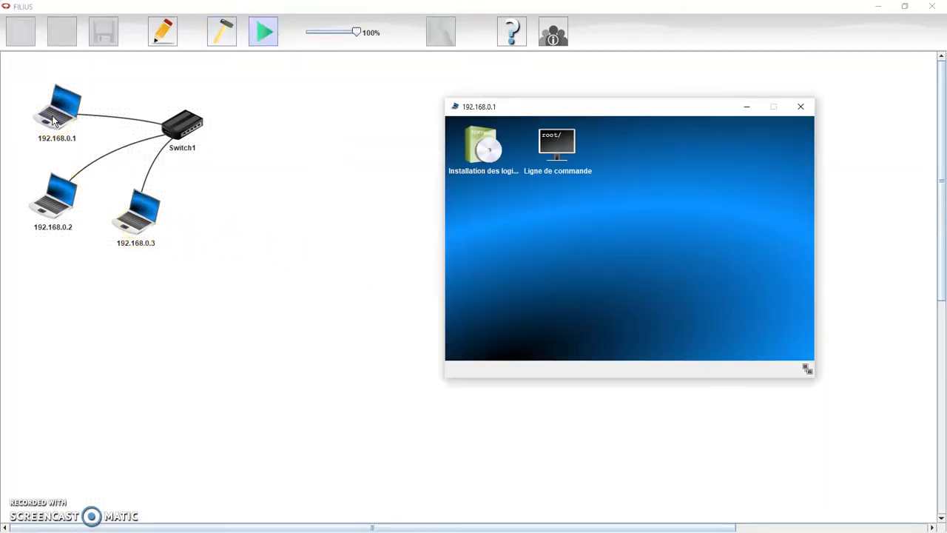
pyautogui.doubleClick(557, 152)
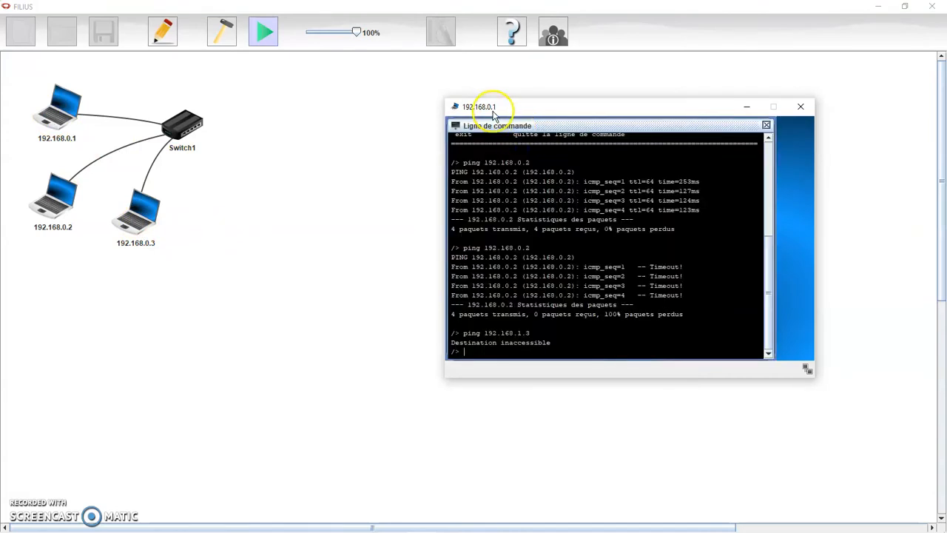
pyautogui.write('ping 192.168.0.3')
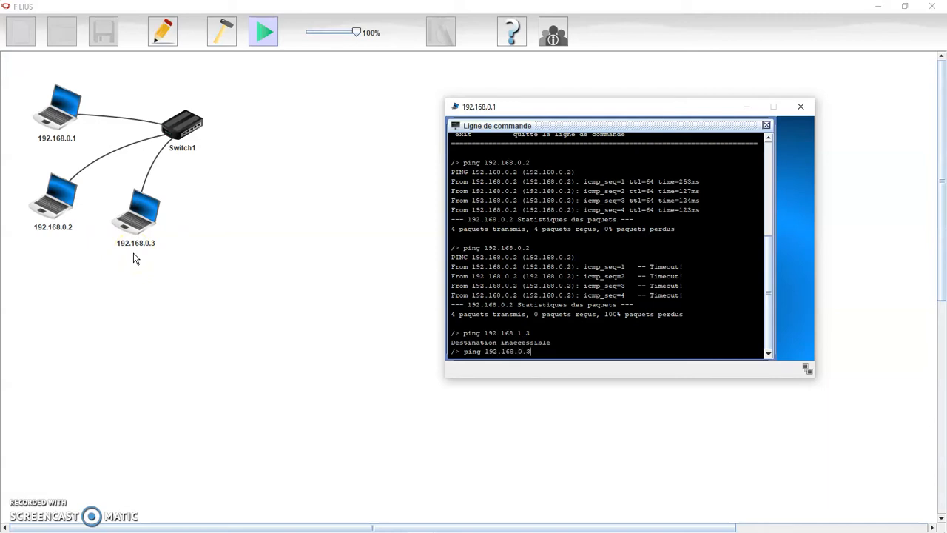
pyautogui.press('Return')
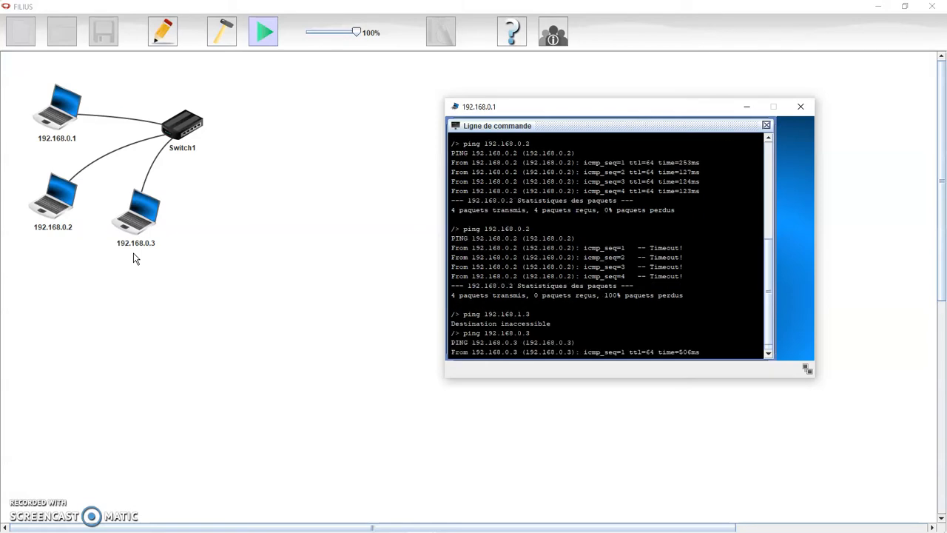
pyautogui.click(133, 257)
pyautogui.click(66, 184)
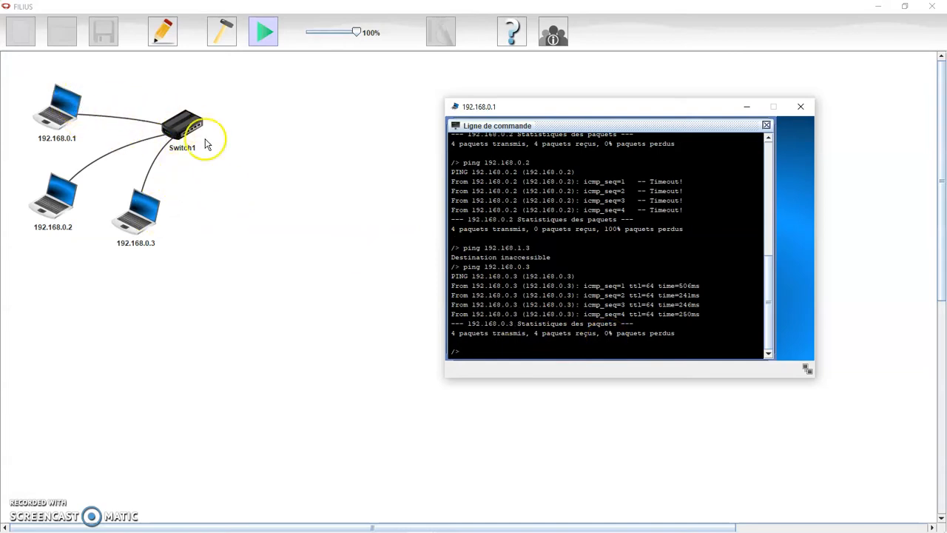
# Step: Close the command line and the desktop window of laptop 192.168.0.1, and return to design mode
pyautogui.click(766, 125)
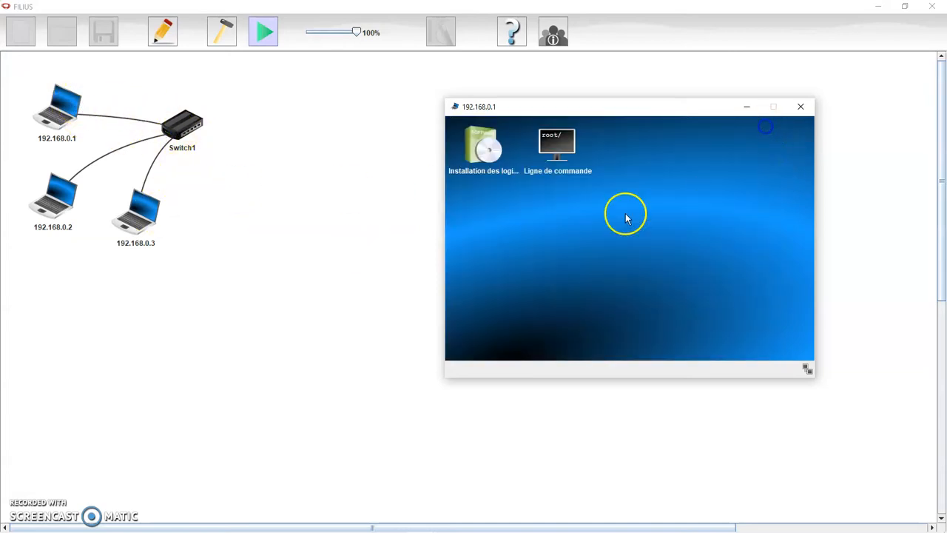
pyautogui.click(800, 106)
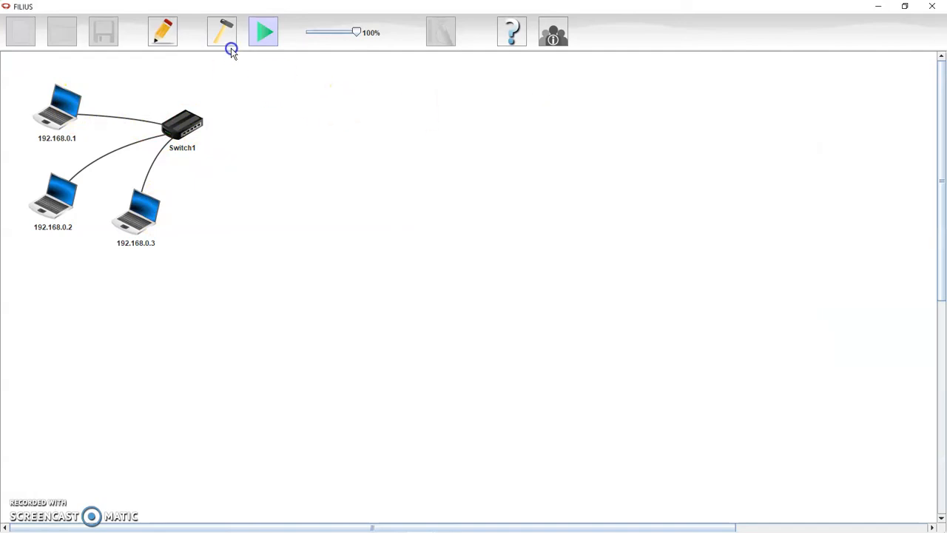
pyautogui.click(222, 33)
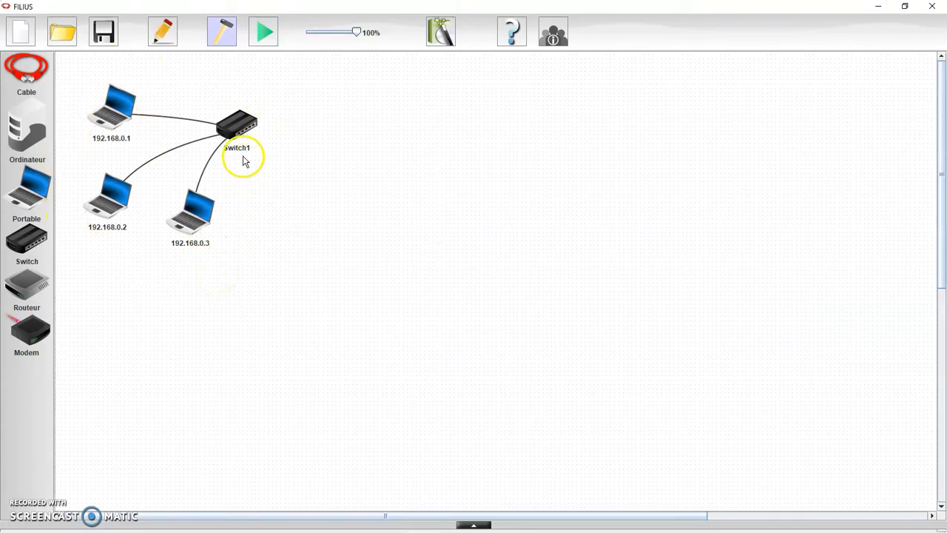
# Step: Add an Ordinateur beside laptop 192.168.0.3, with the IP address 192.168.0.4 used as its name
pyautogui.moveTo(28, 133); pyautogui.dragTo(298, 169)
pyautogui.click(284, 212)
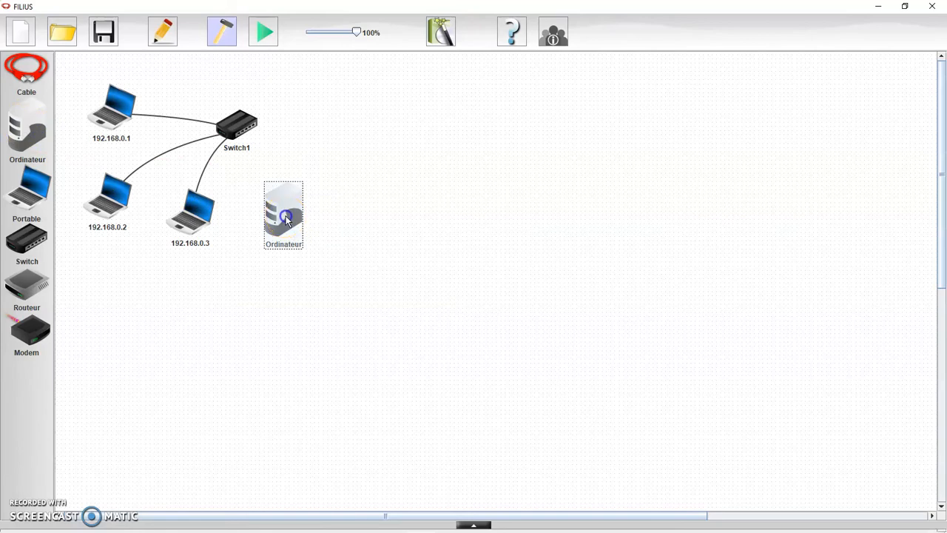
pyautogui.doubleClick(287, 221)
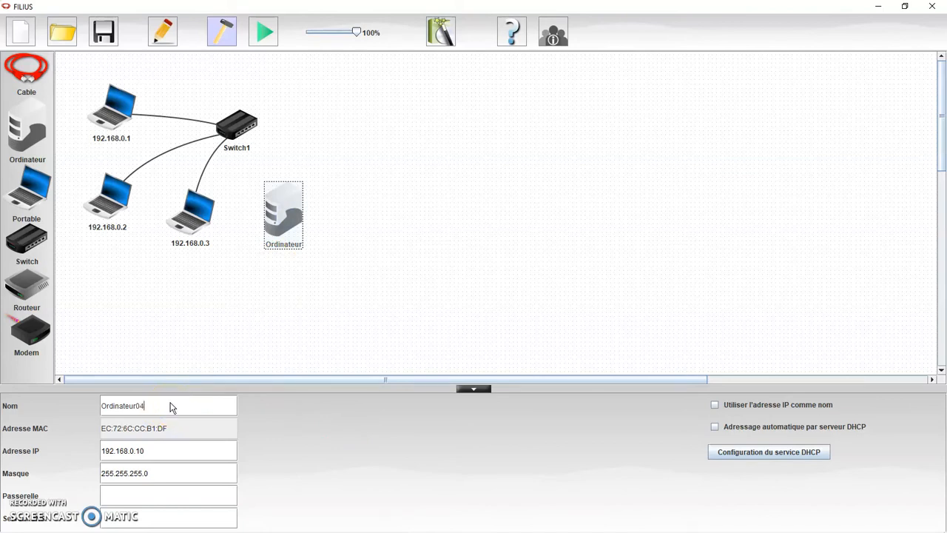
pyautogui.click(714, 404)
pyautogui.click(173, 452)
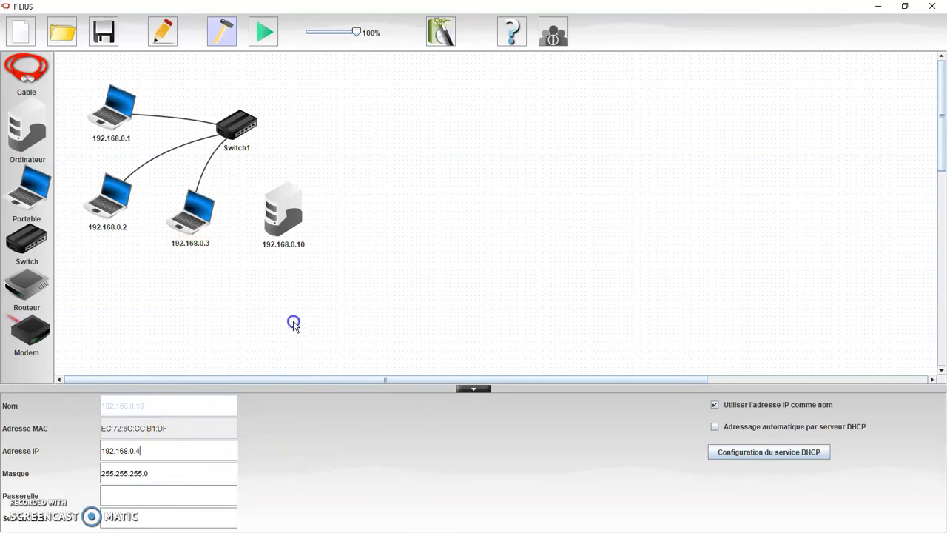
pyautogui.click(120, 459)
# Step: Connect computer 192.168.0.4 to Switch1 with a cable
pyautogui.click(29, 71)
pyautogui.click(274, 196)
pyautogui.moveTo(273, 196); pyautogui.dragTo(239, 131)
pyautogui.moveTo(274, 205); pyautogui.dragTo(235, 134)
pyautogui.click(237, 137)
pyautogui.click(286, 211)
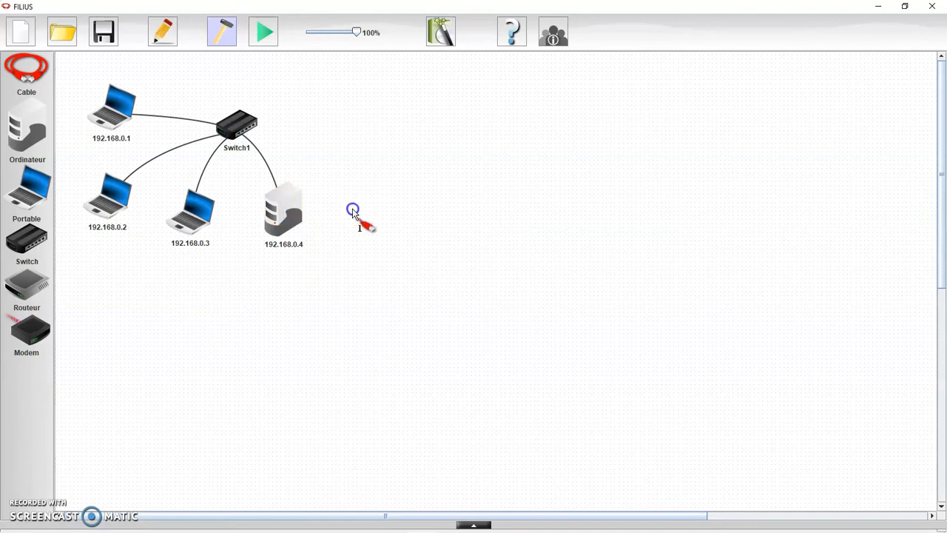
# Step: Start simulation mode and install Ligne de commande on computer 192.168.0.4
pyautogui.click(265, 37)
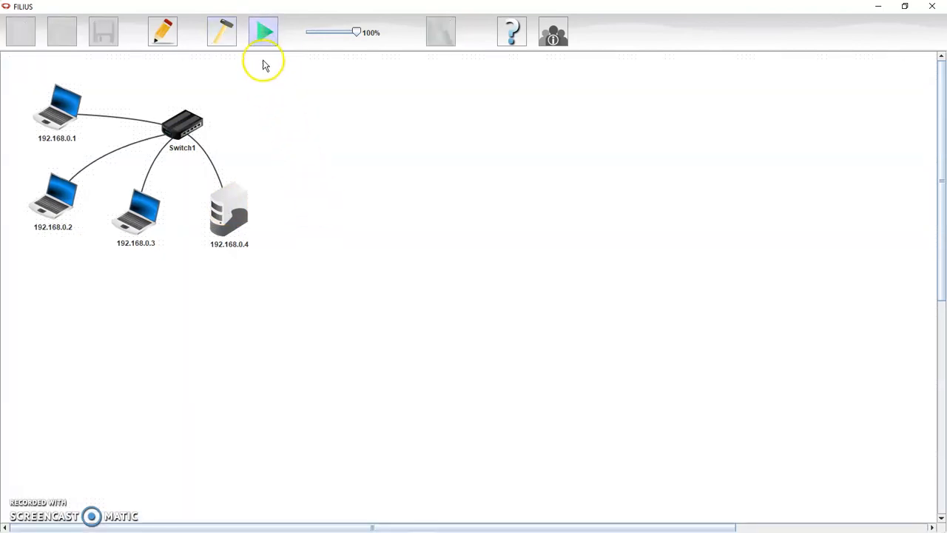
pyautogui.click(227, 219)
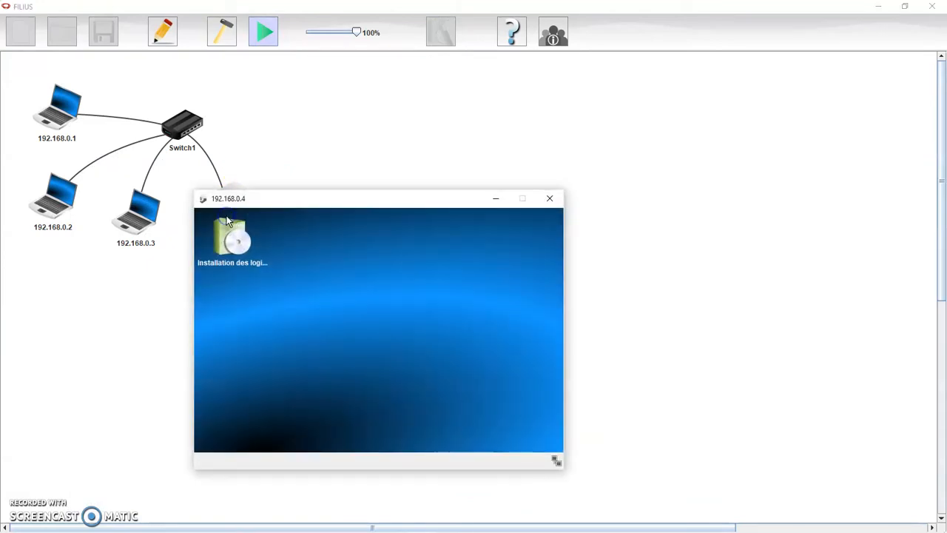
pyautogui.moveTo(266, 198); pyautogui.dragTo(589, 100)
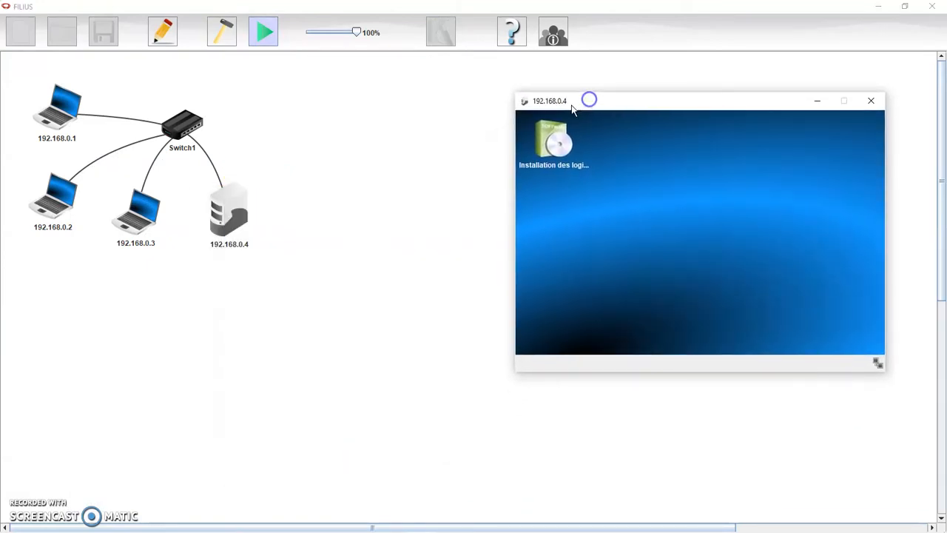
pyautogui.click(553, 153)
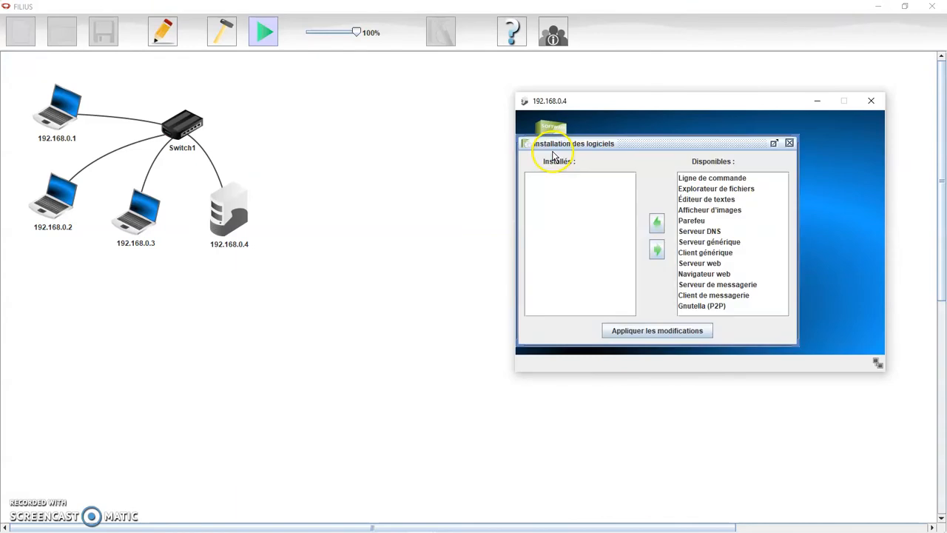
pyautogui.click(703, 181)
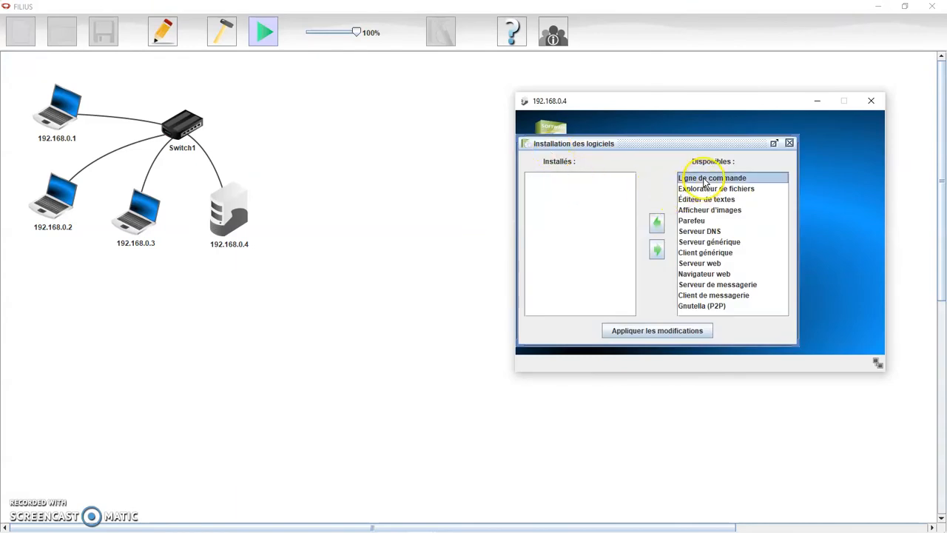
pyautogui.click(654, 223)
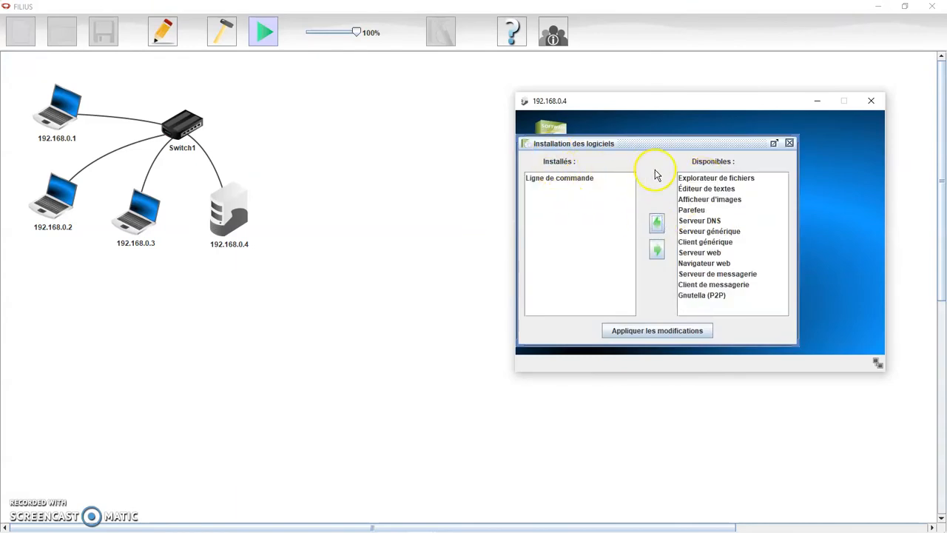
pyautogui.click(656, 330)
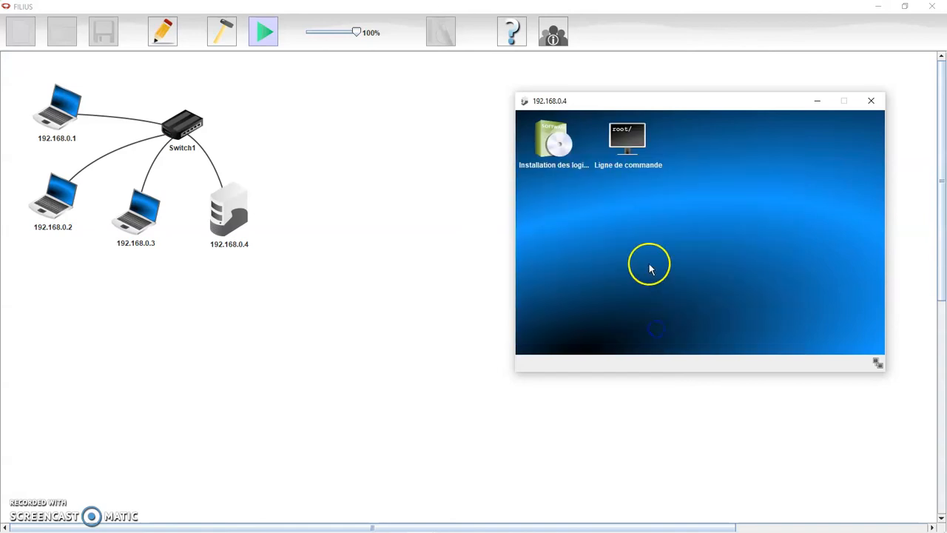
# Step: Try to ping 192.168.2 from the command line of computer 192.168.0.4, enter 192.168.0.2 alone, and close the command line
pyautogui.click(626, 139)
pyautogui.click(555, 352)
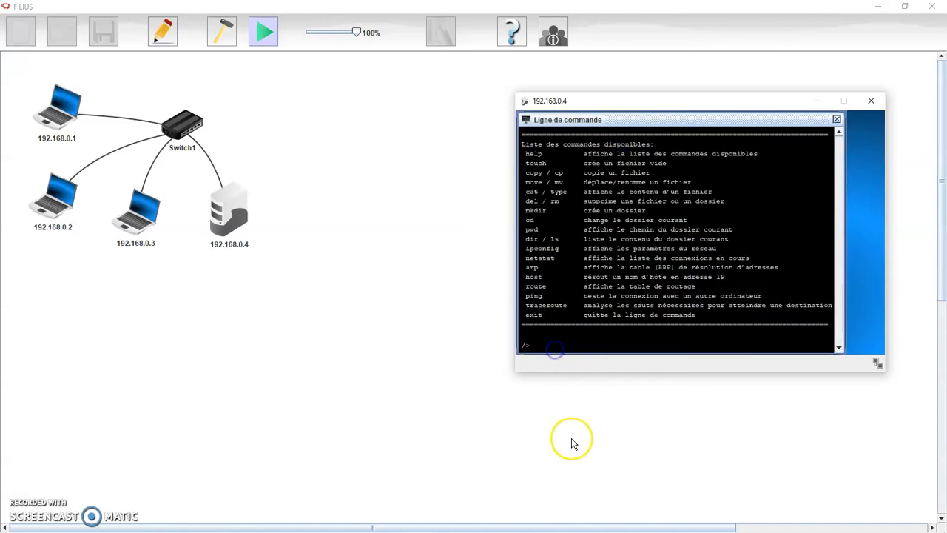
pyautogui.write('ping')
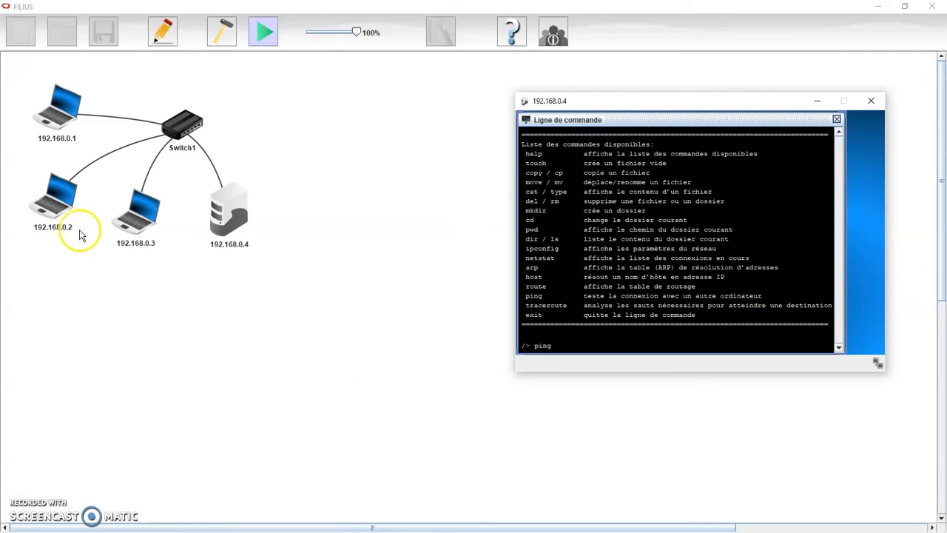
pyautogui.write(' 192.168.2')
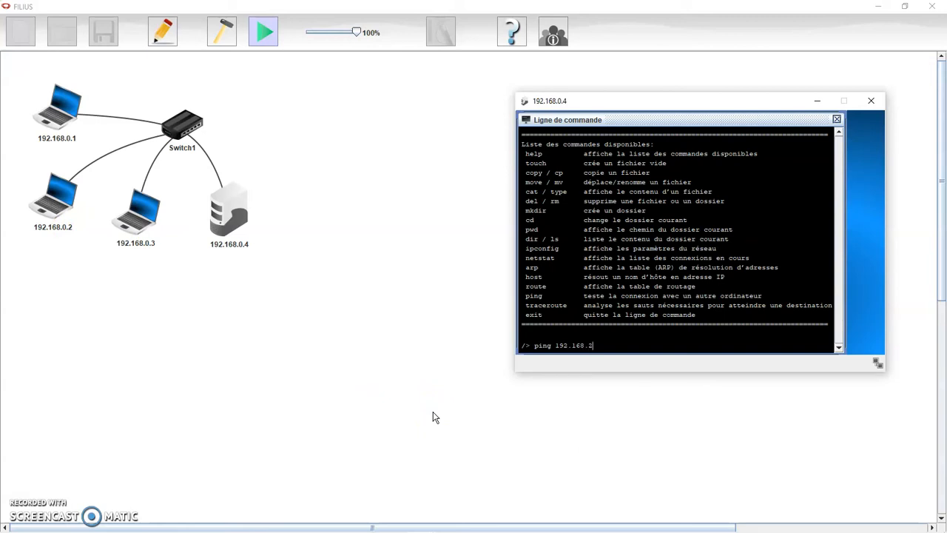
pyautogui.press('Return')
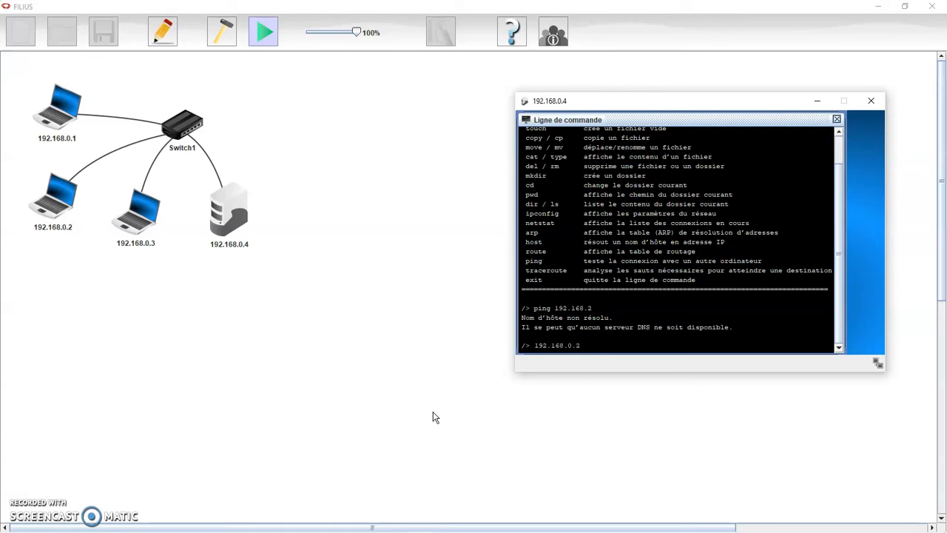
pyautogui.press('Return')
pyautogui.click(836, 119)
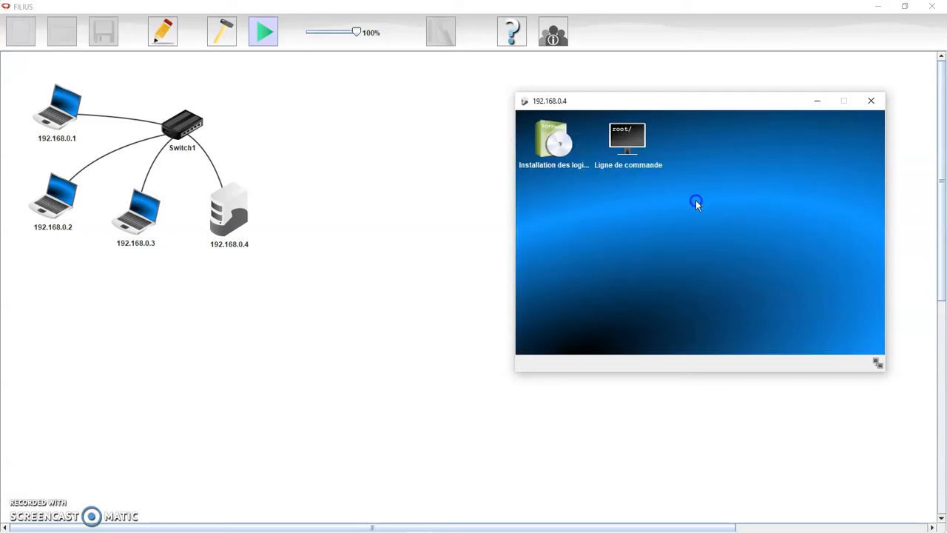
# Step: Remove Ligne de commande from the installed software of computer 192.168.0.4, add it back and apply the changes
pyautogui.click(544, 152)
pyautogui.click(570, 180)
pyautogui.click(658, 252)
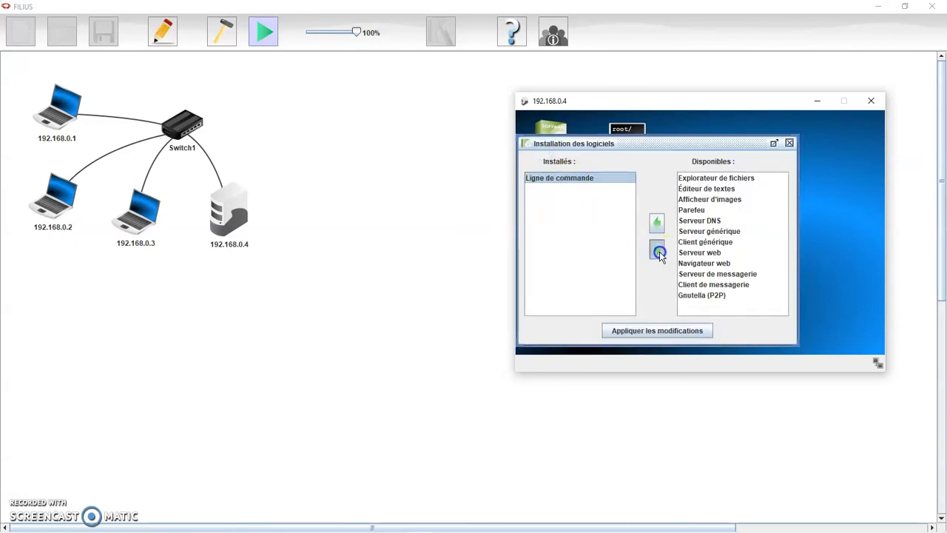
pyautogui.click(688, 306)
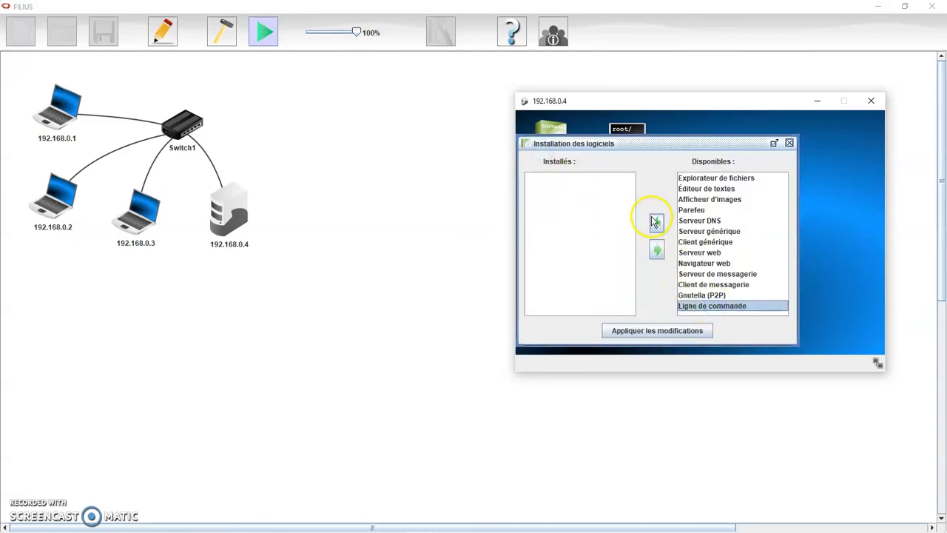
pyautogui.click(656, 222)
pyautogui.click(641, 331)
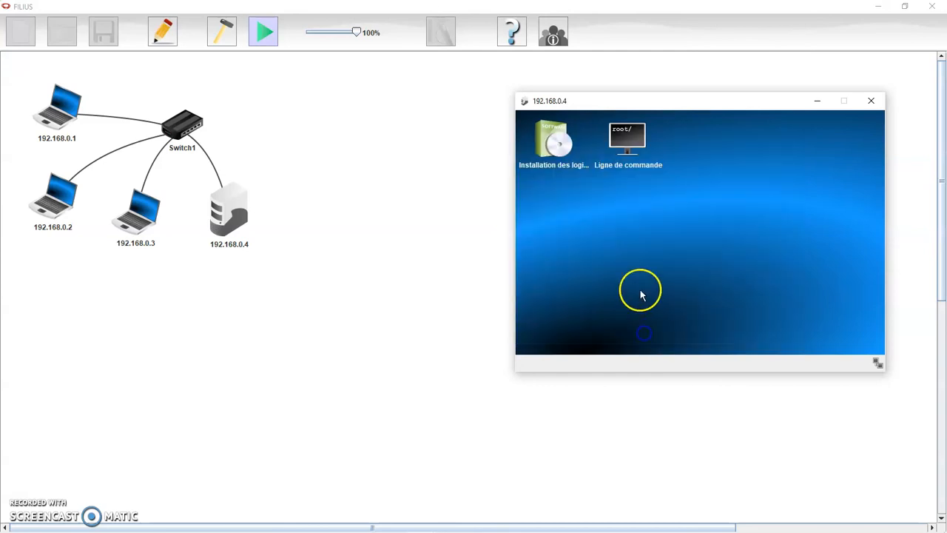
# Step: Ping 192.168.0.2 from the command line of computer 192.168.0.4
pyautogui.click(630, 154)
pyautogui.click(556, 348)
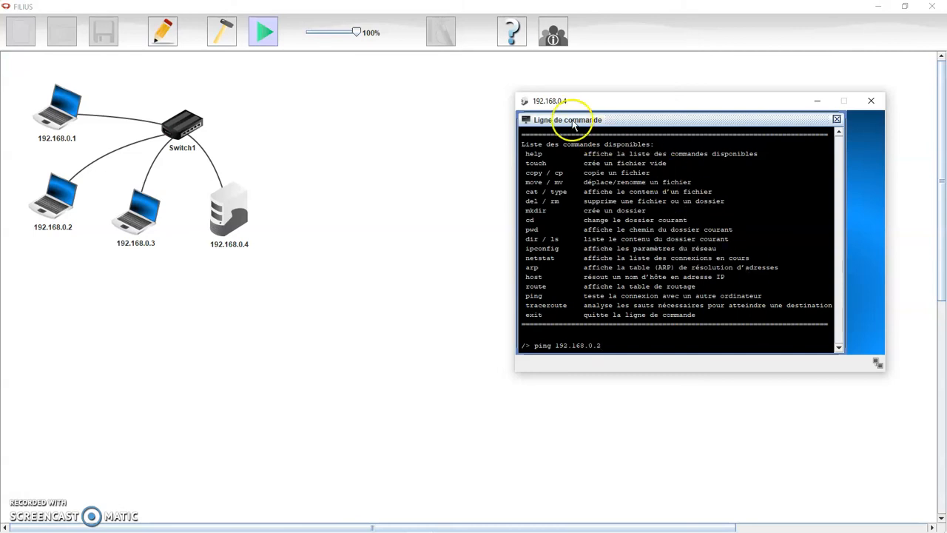
pyautogui.press('Return')
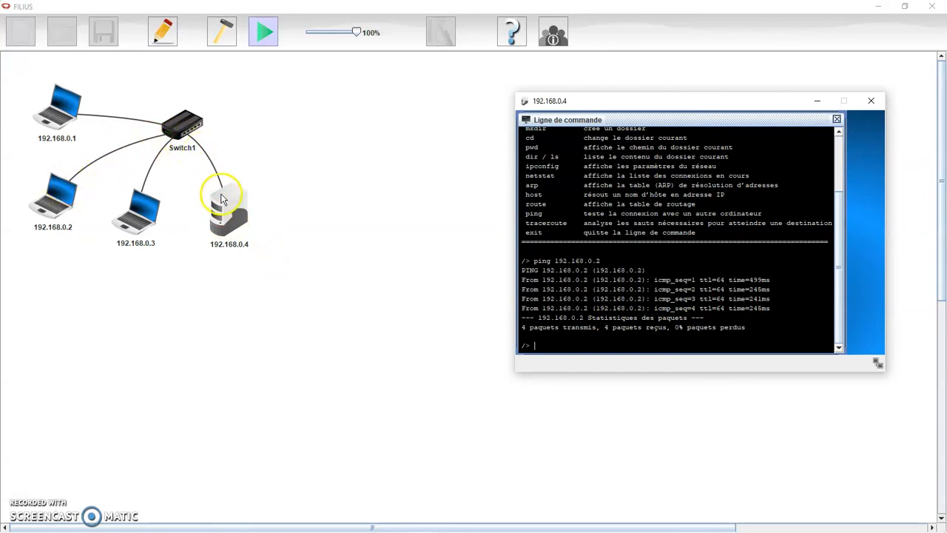
# Step: Close the command line and the desktop window of computer 192.168.0.4, and return to design mode
pyautogui.click(837, 119)
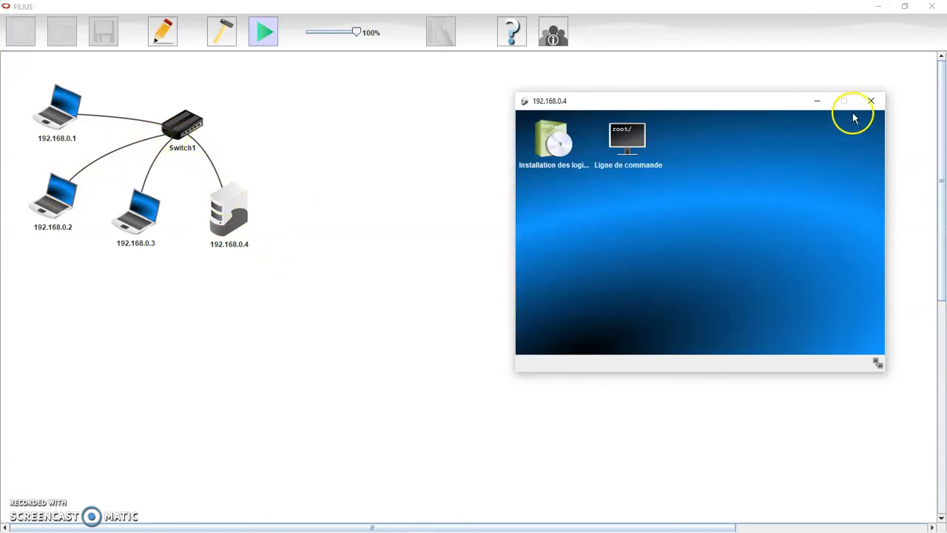
pyautogui.click(870, 101)
pyautogui.click(223, 35)
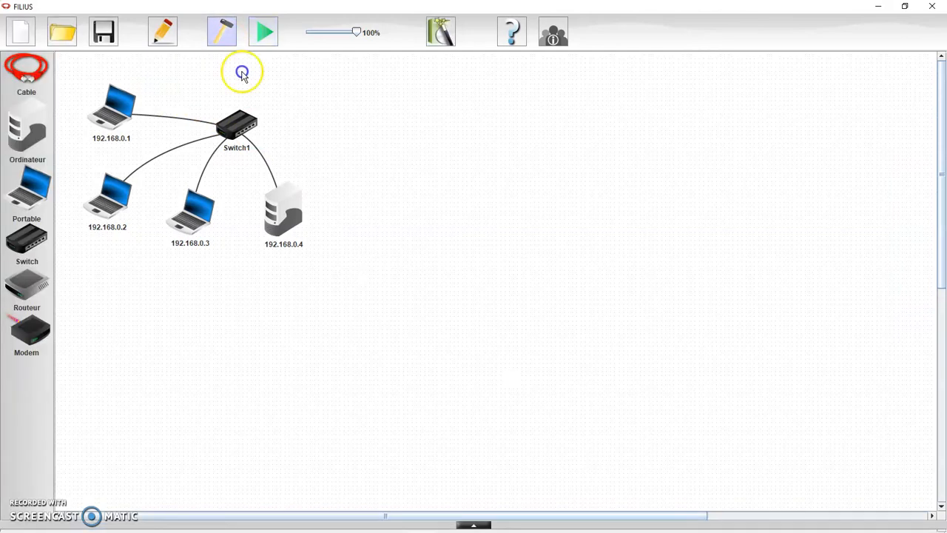